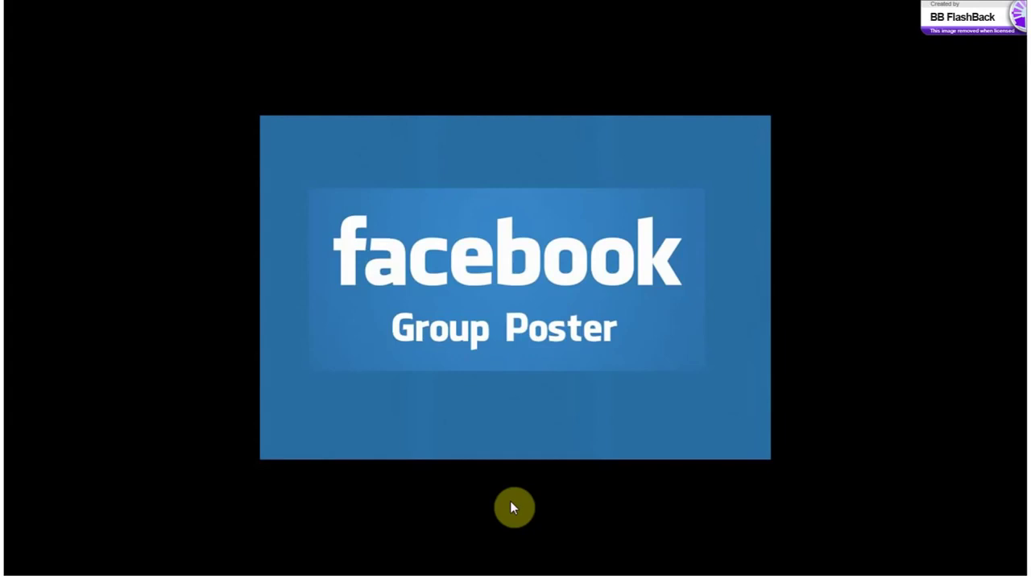
- Exit full-screen view of the Facebook Group Poster image to Paint's editing window
click(510, 501)
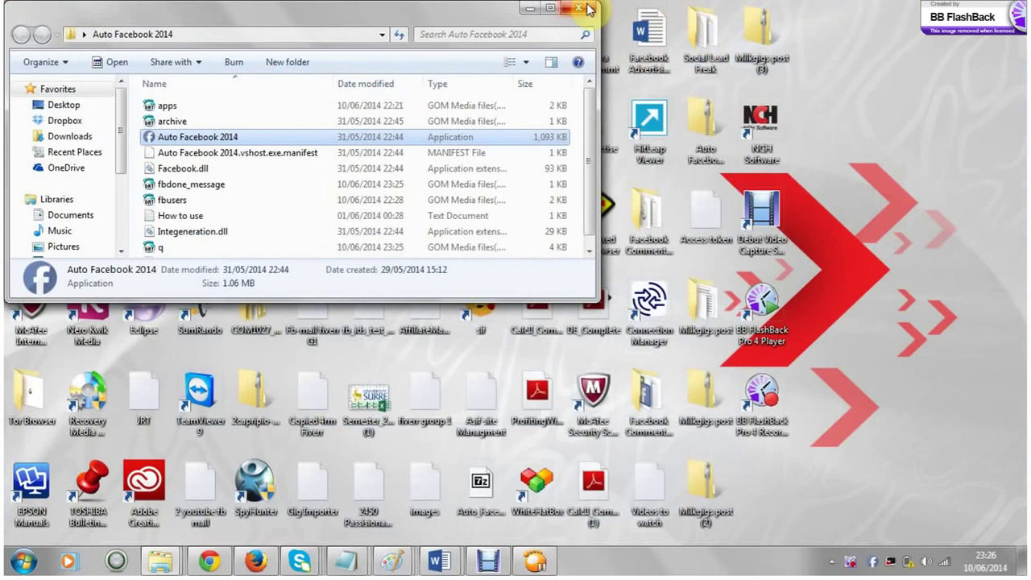
- Minimize Paint and launch Auto Facebook 2014 from its desktop folder
click(588, 10)
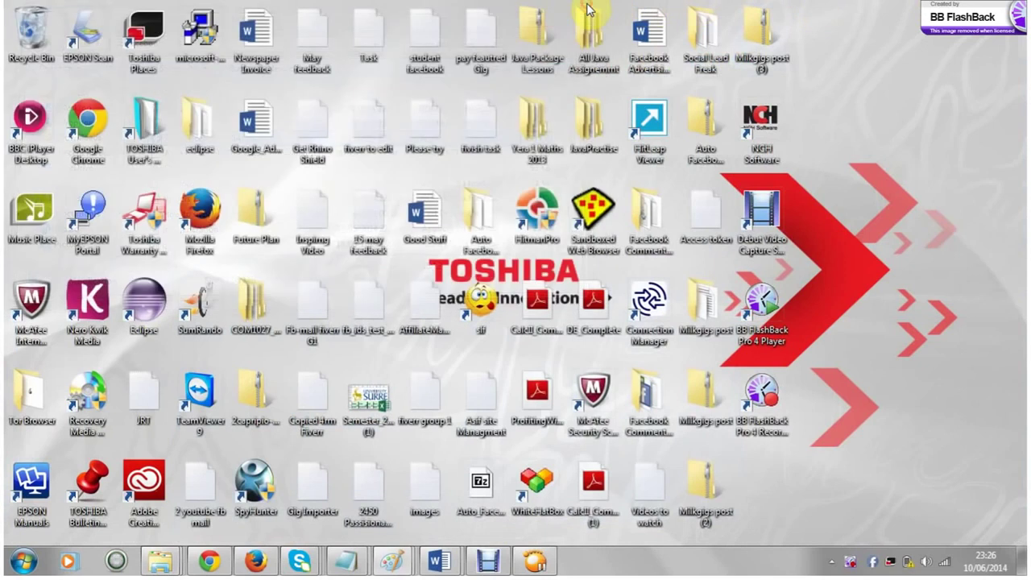
double_click(473, 224)
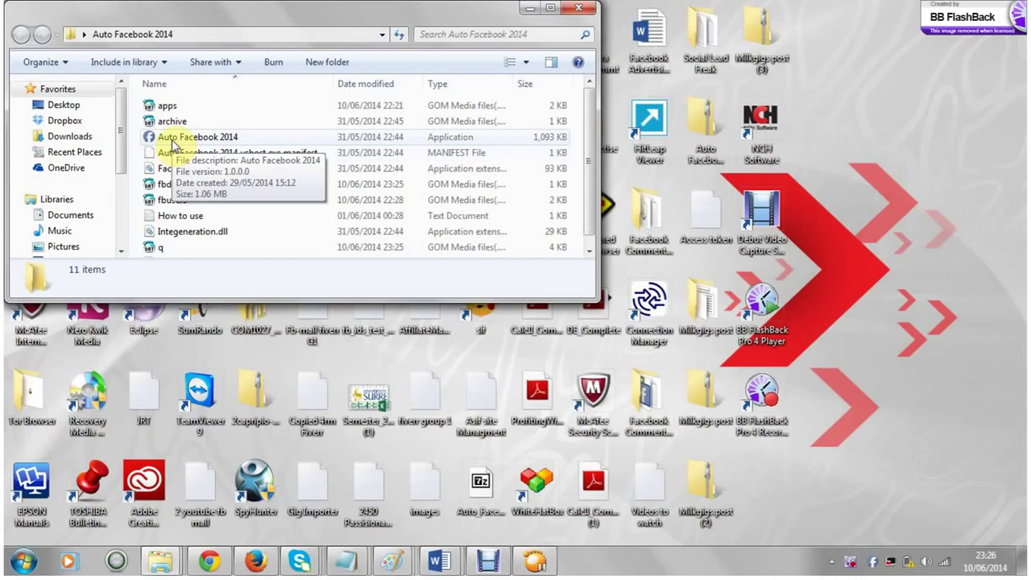
click(173, 141)
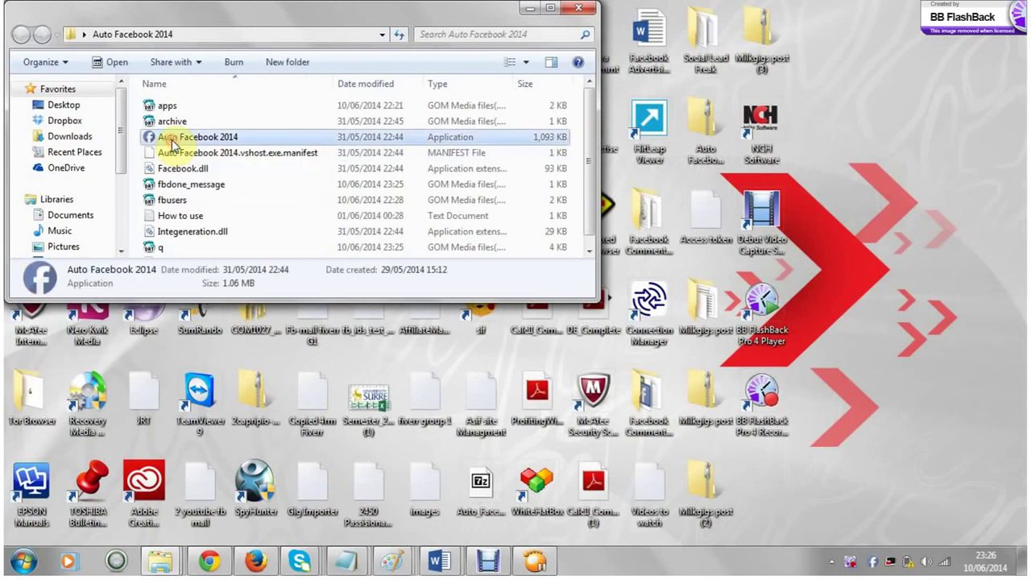
double_click(173, 143)
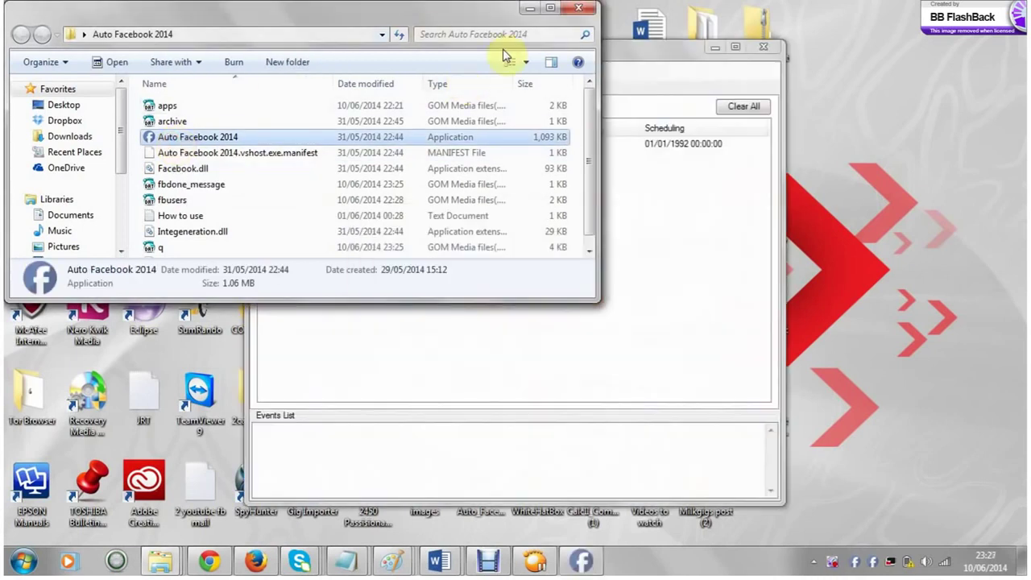
click(531, 9)
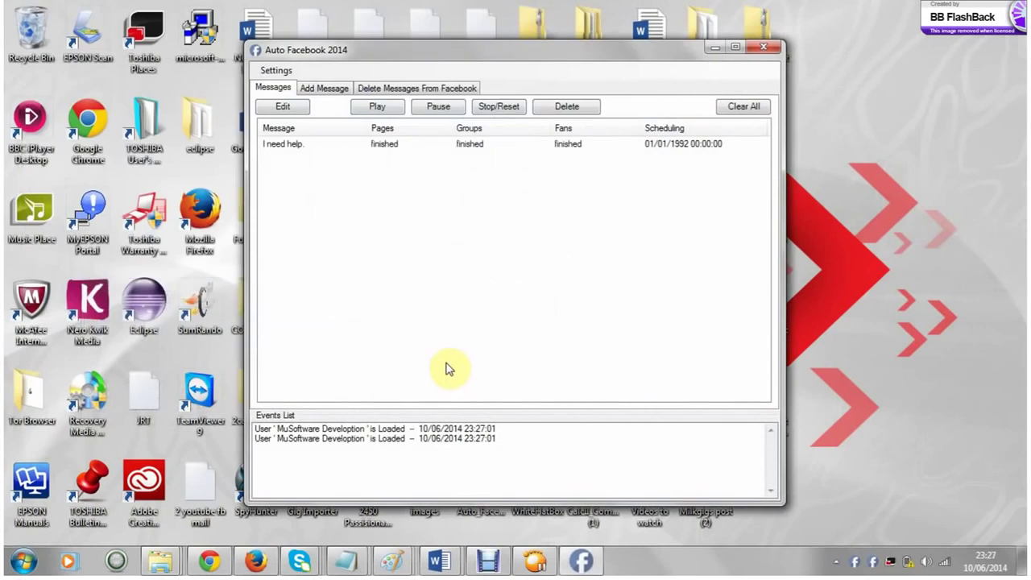
click(274, 70)
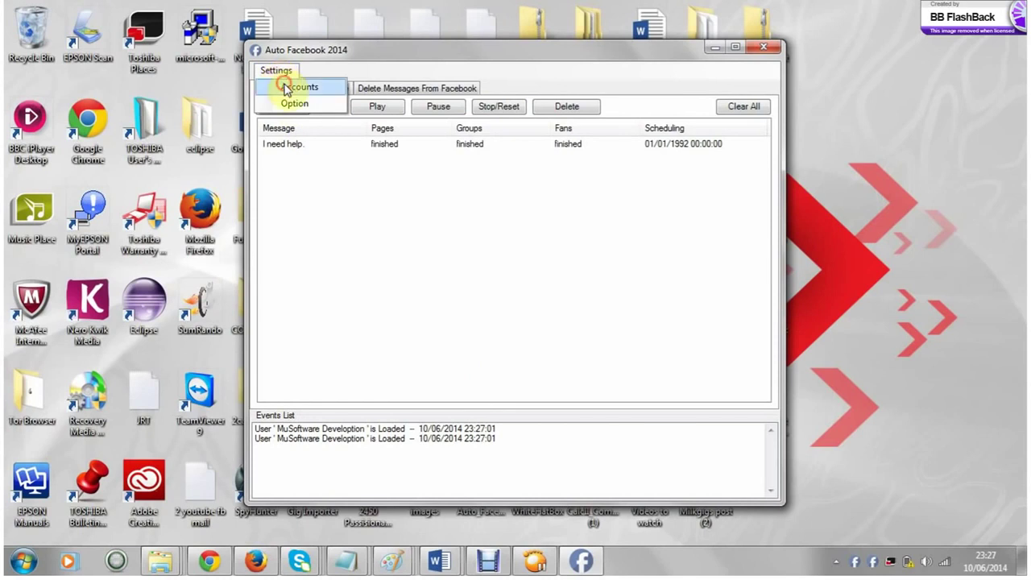
click(286, 88)
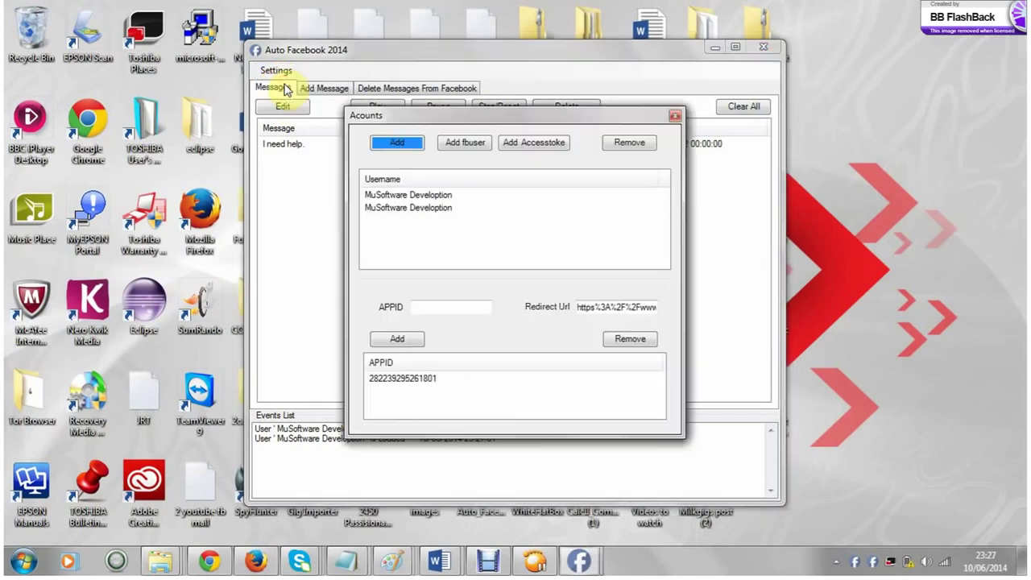
click(395, 143)
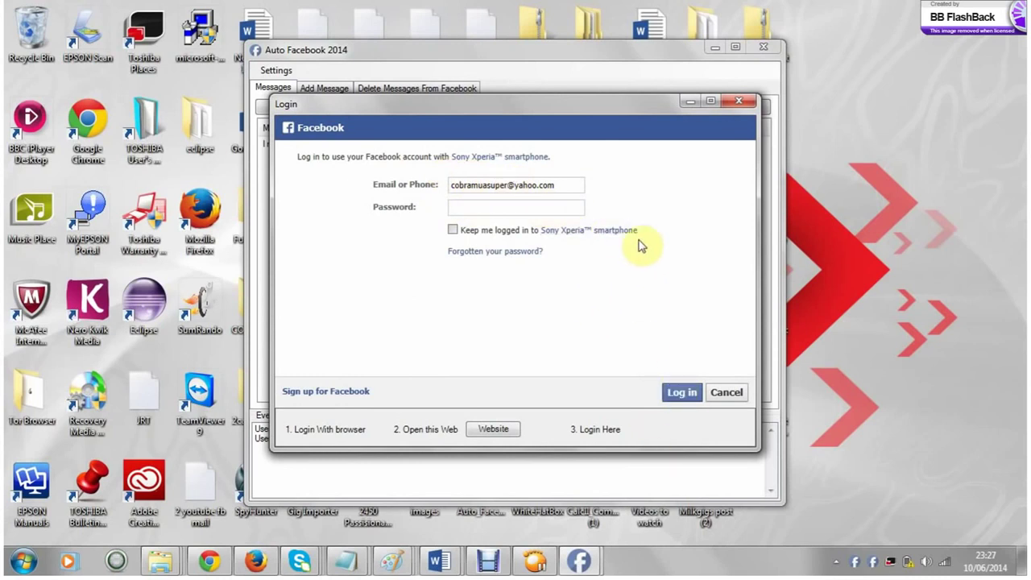
click(748, 104)
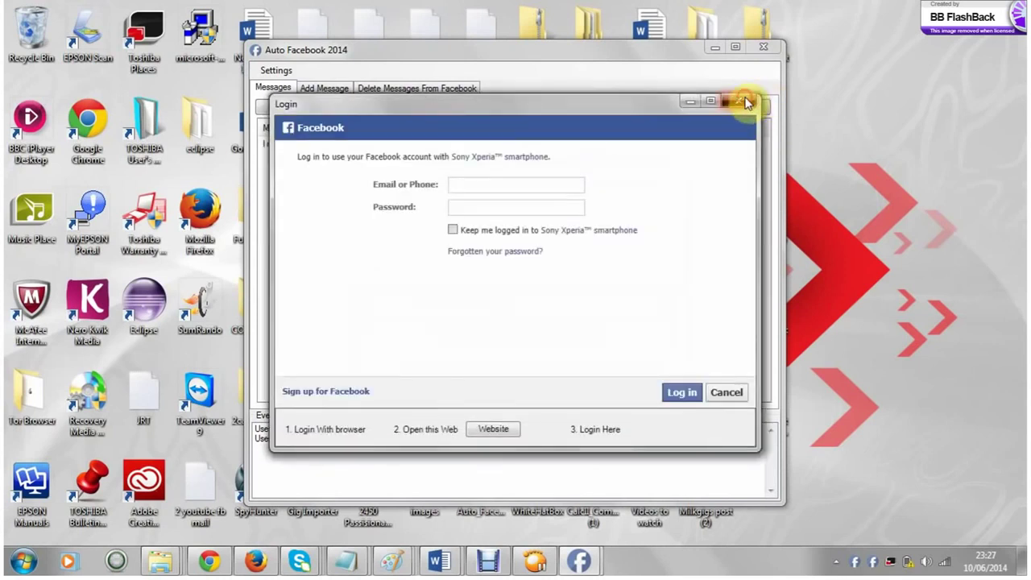
click(747, 103)
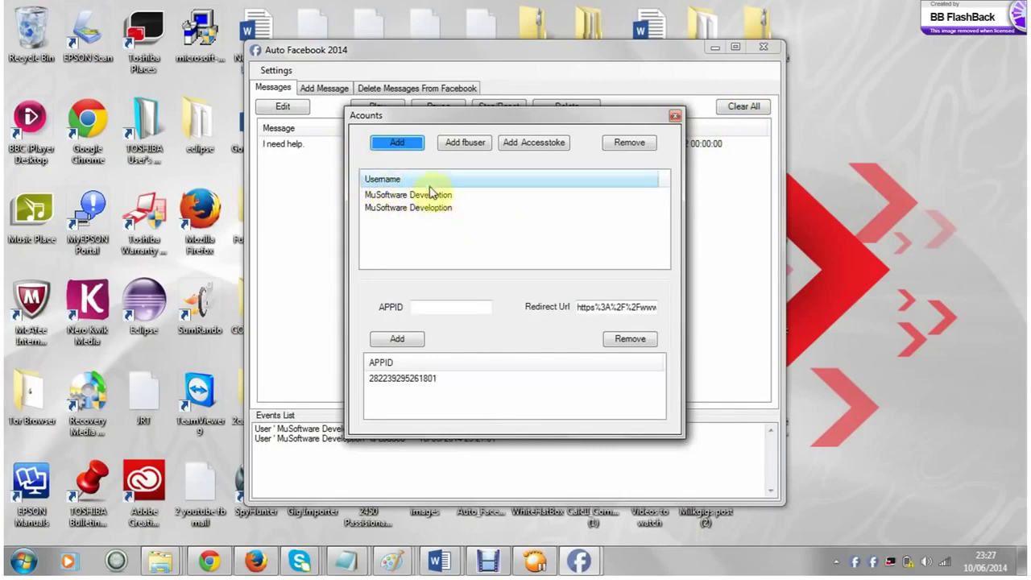
click(675, 118)
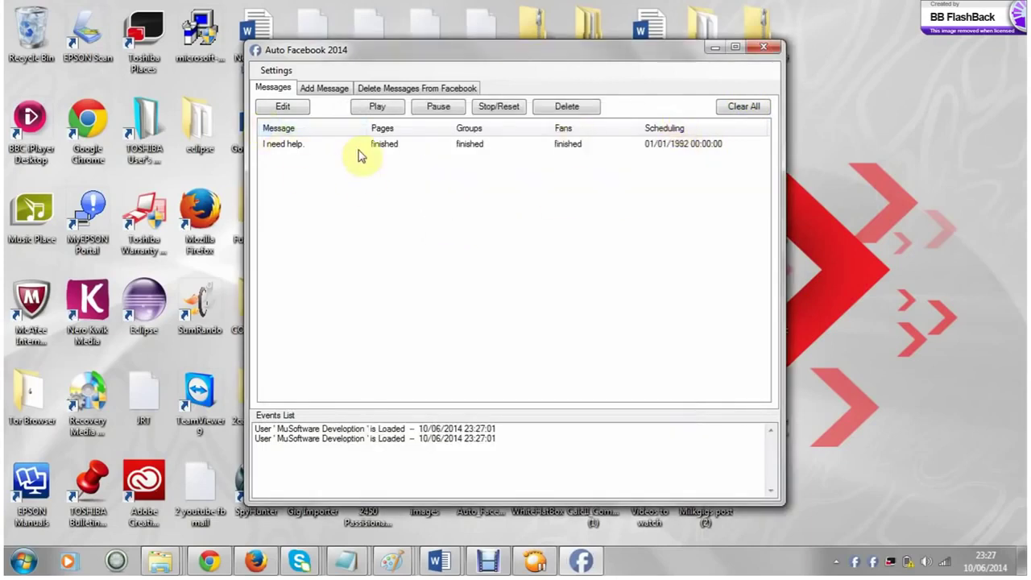
- On the Add Message tab, enter the message 'what are you doing today'
click(322, 91)
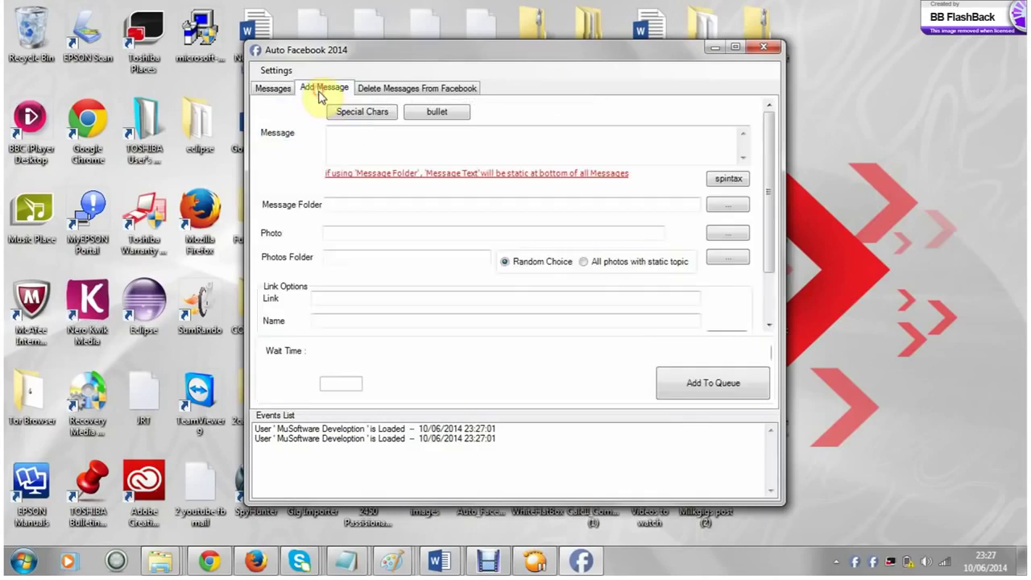
click(342, 135)
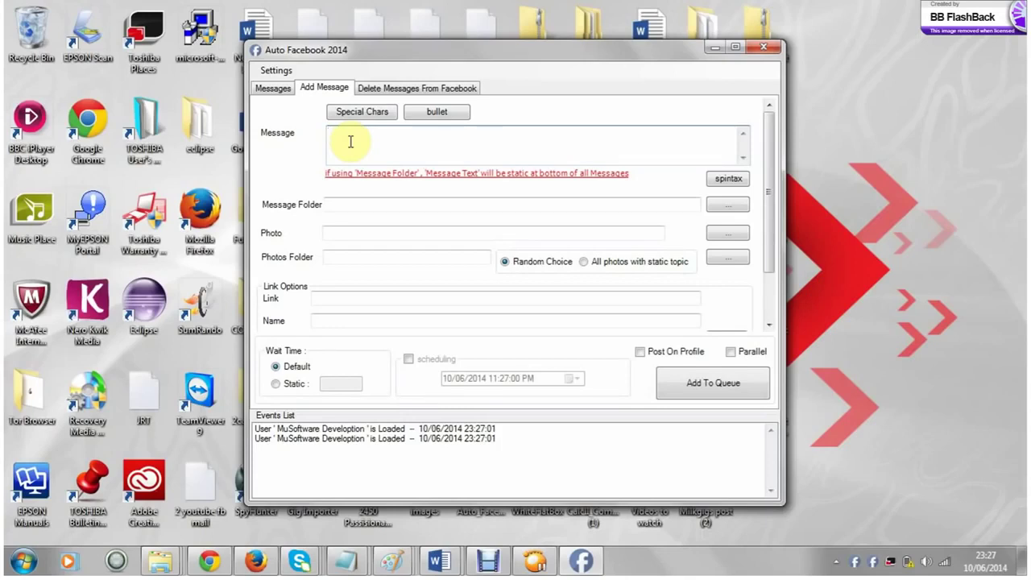
text(what are )
text(you )
text(doing)
text( today)
- In the spintax window, add the variations 'example 1' and 'example 2' to the list
click(710, 184)
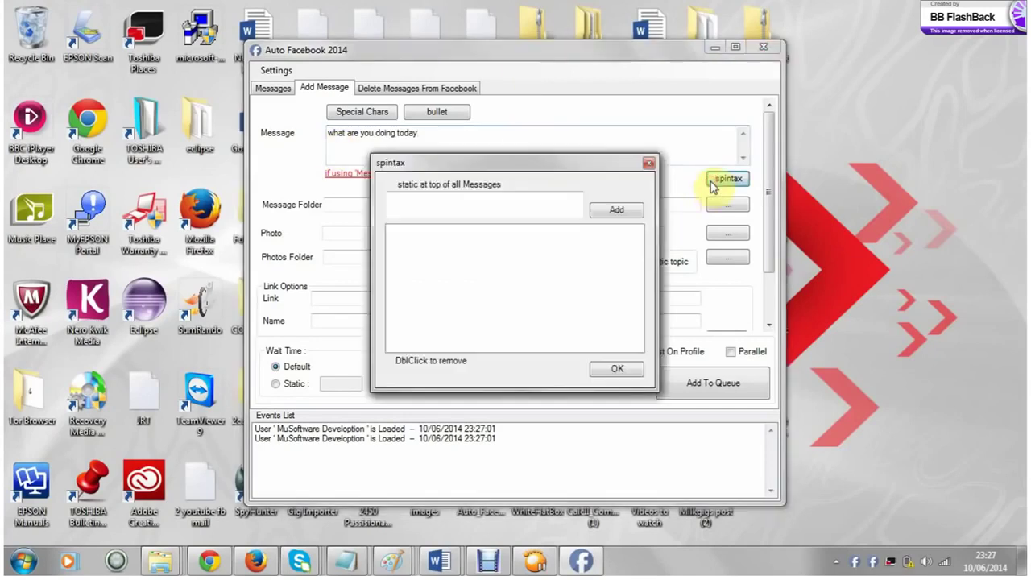
click(461, 213)
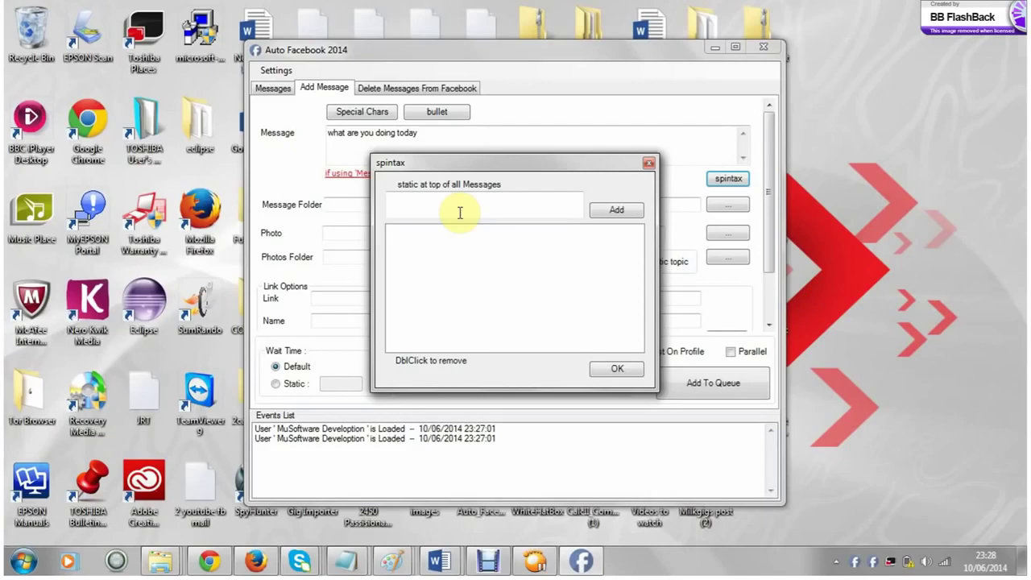
click(460, 211)
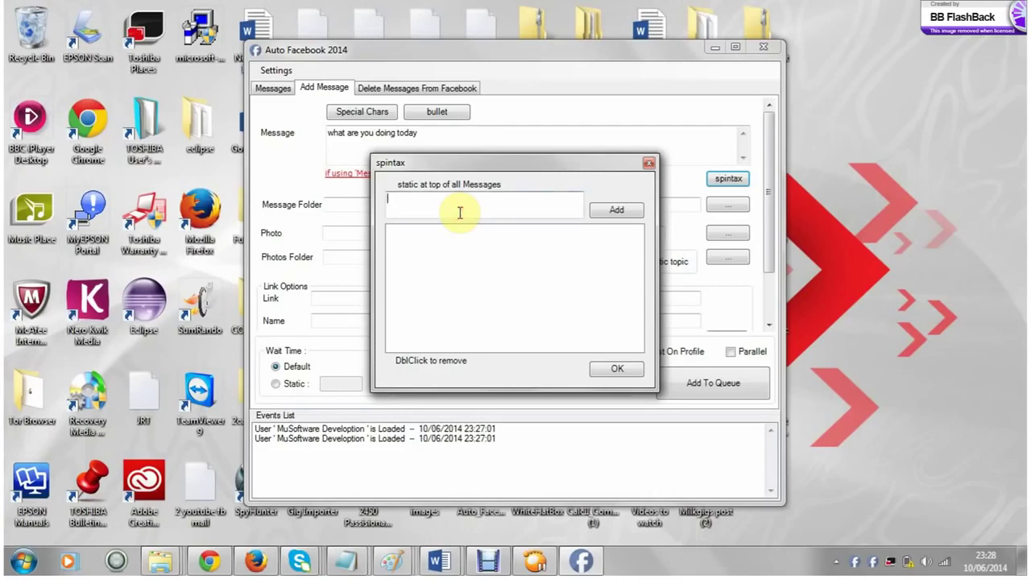
text(example )
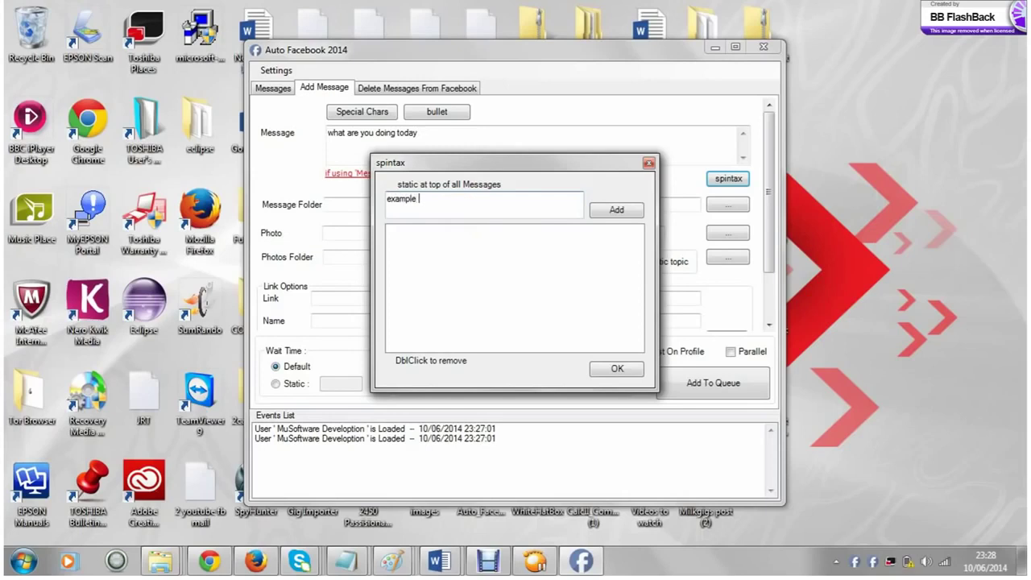
text(1)
click(606, 209)
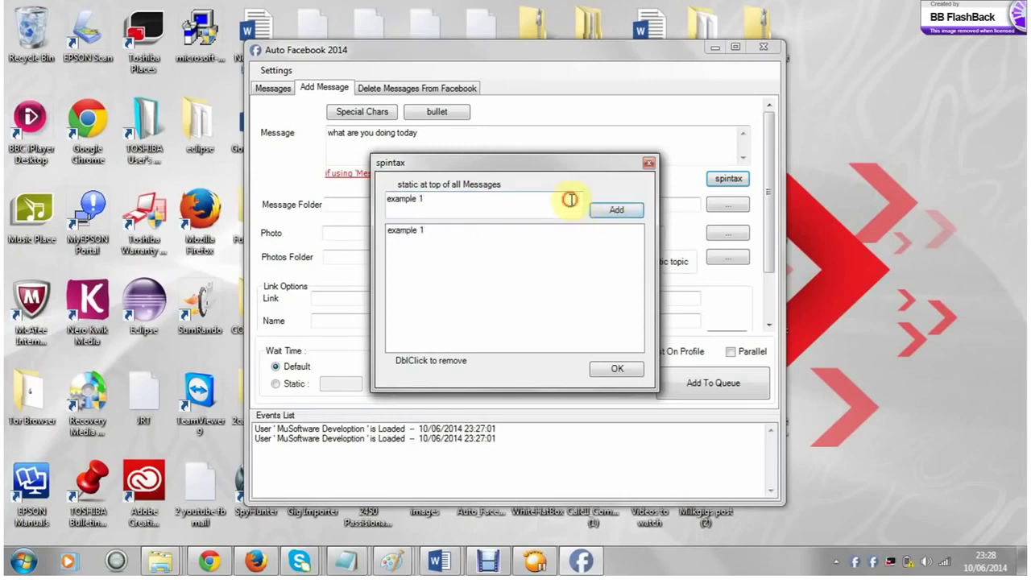
key(BackSpace)
text(2)
click(616, 210)
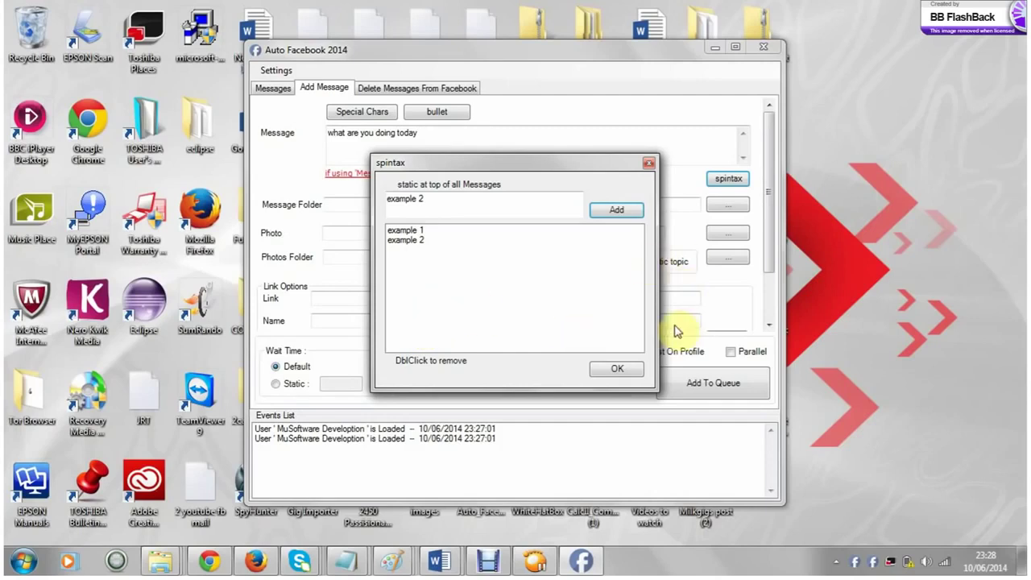
click(649, 163)
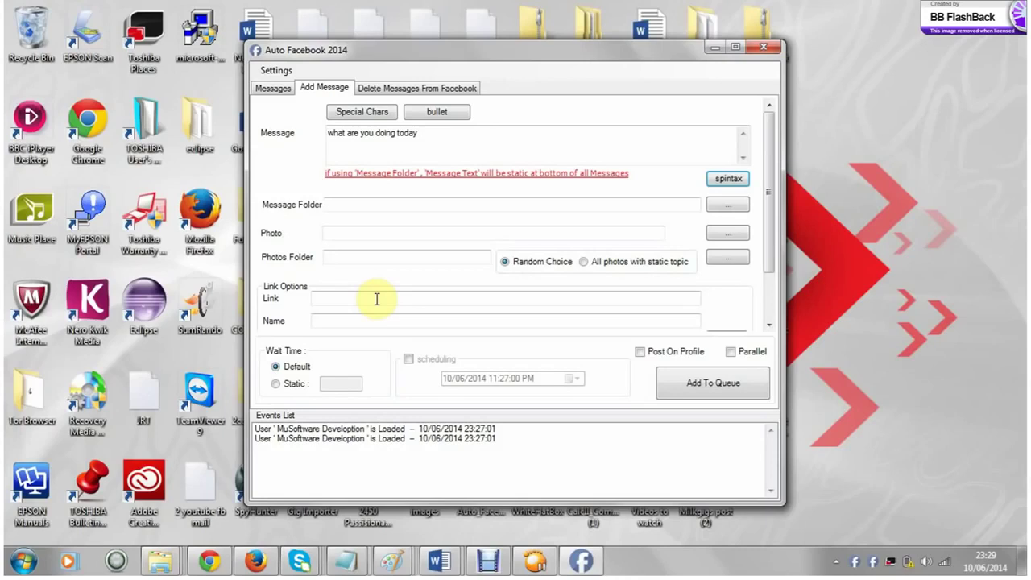
click(376, 299)
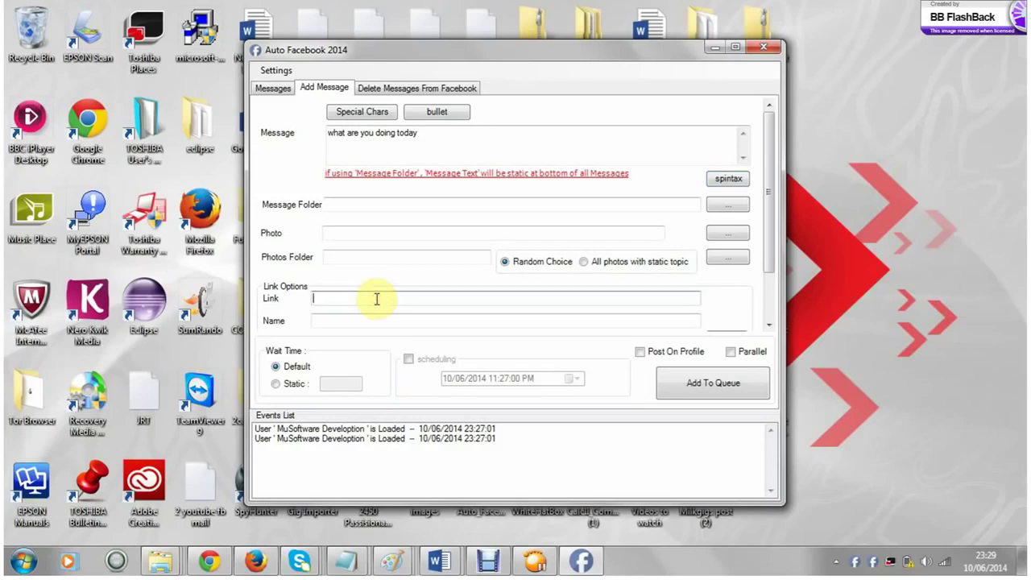
text(www.face)
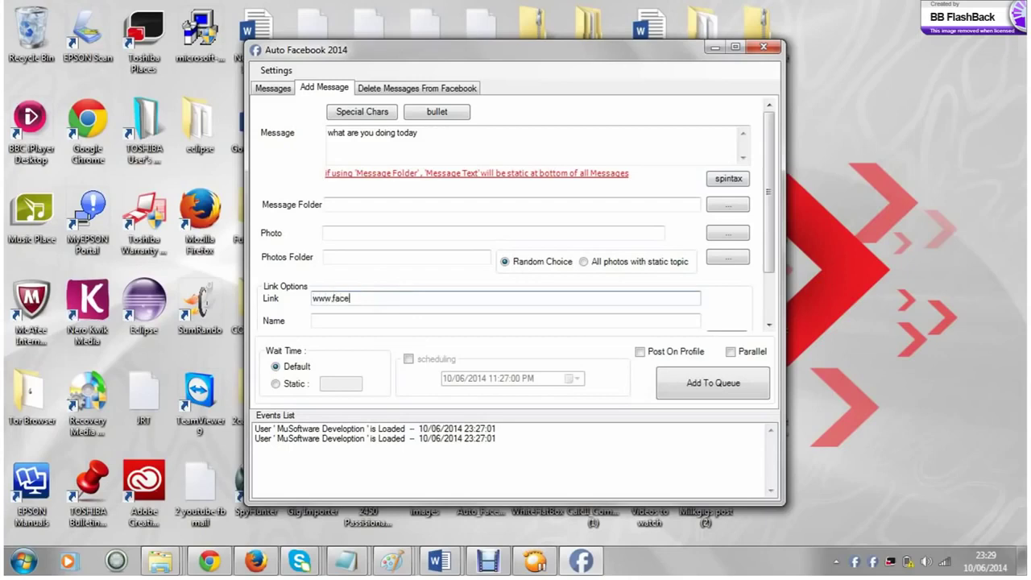
text(book.co)
text(.m)
key(BackSpace)
key(BackSpace)
text(m)
text(/smart)
click(277, 385)
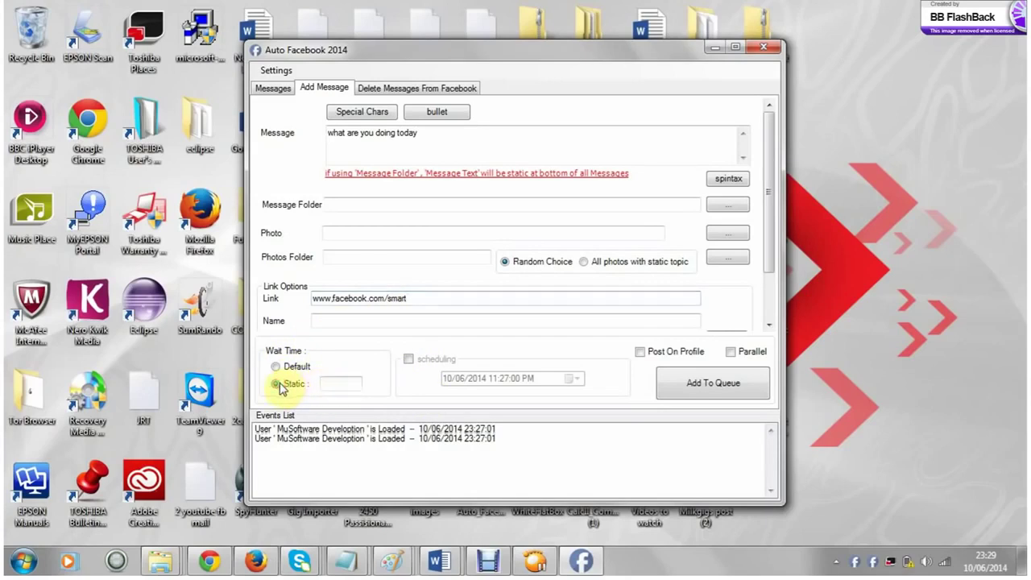
click(337, 383)
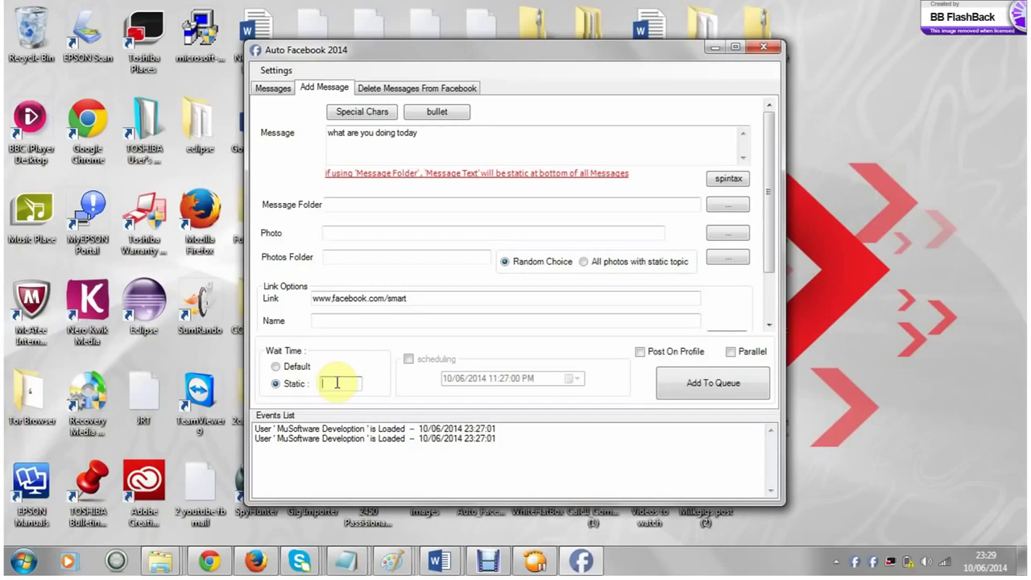
click(277, 367)
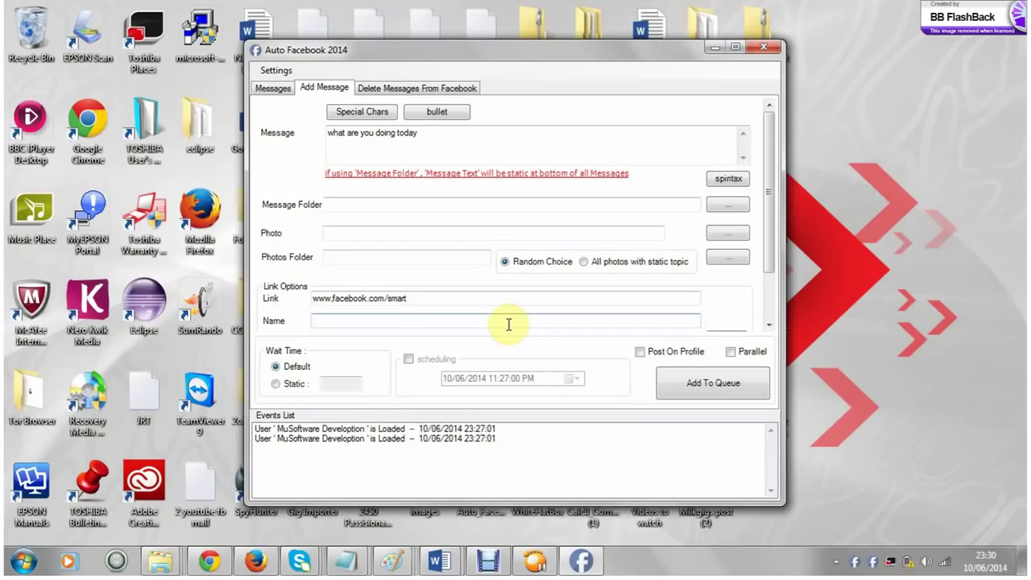
click(711, 387)
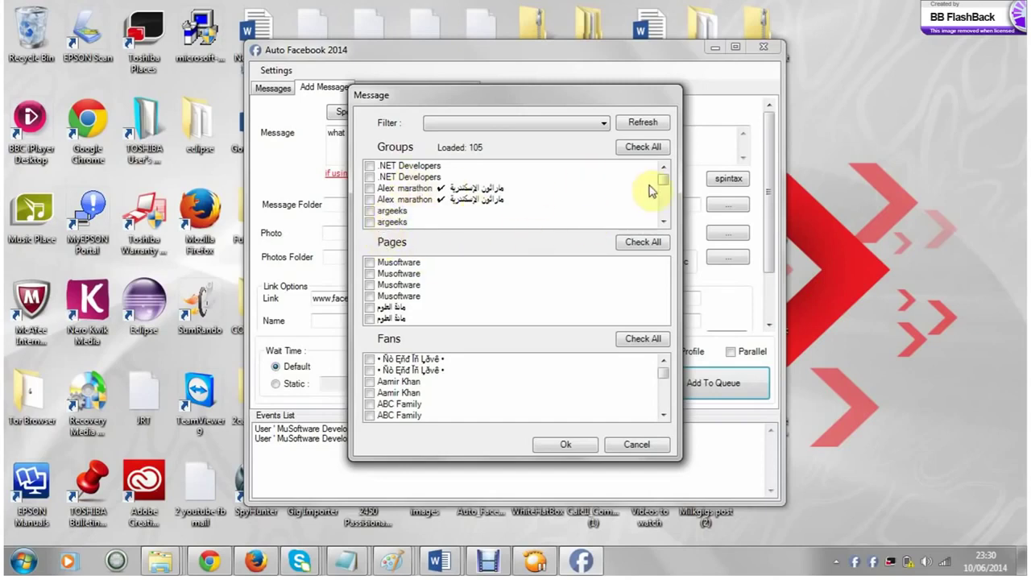
drag(661, 184, 663, 185)
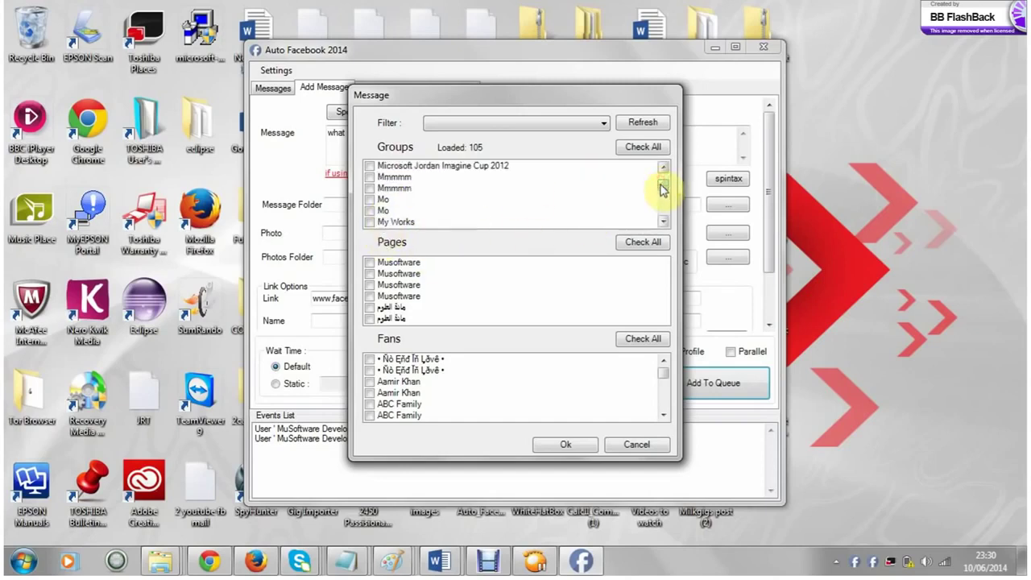
click(372, 223)
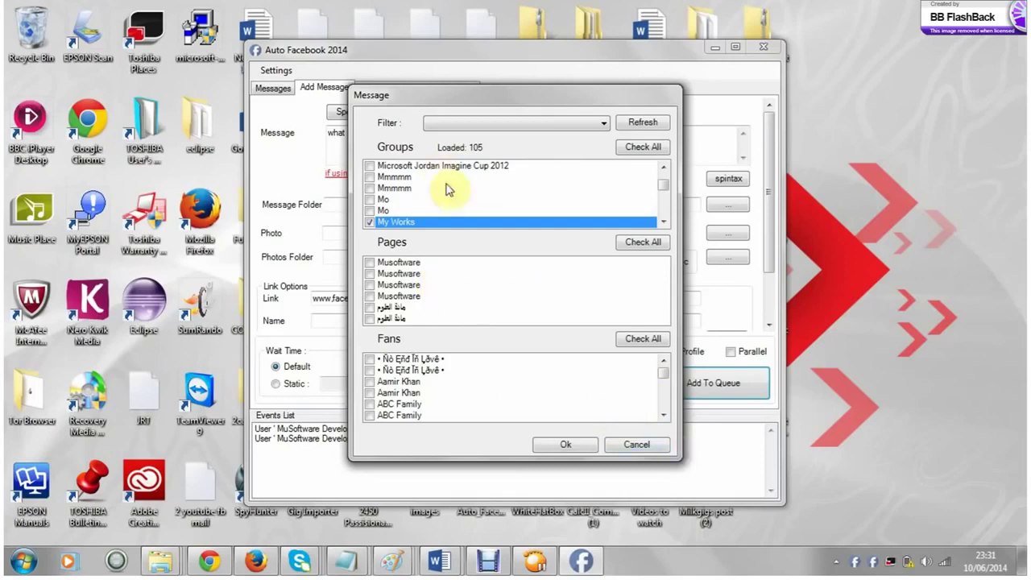
click(636, 444)
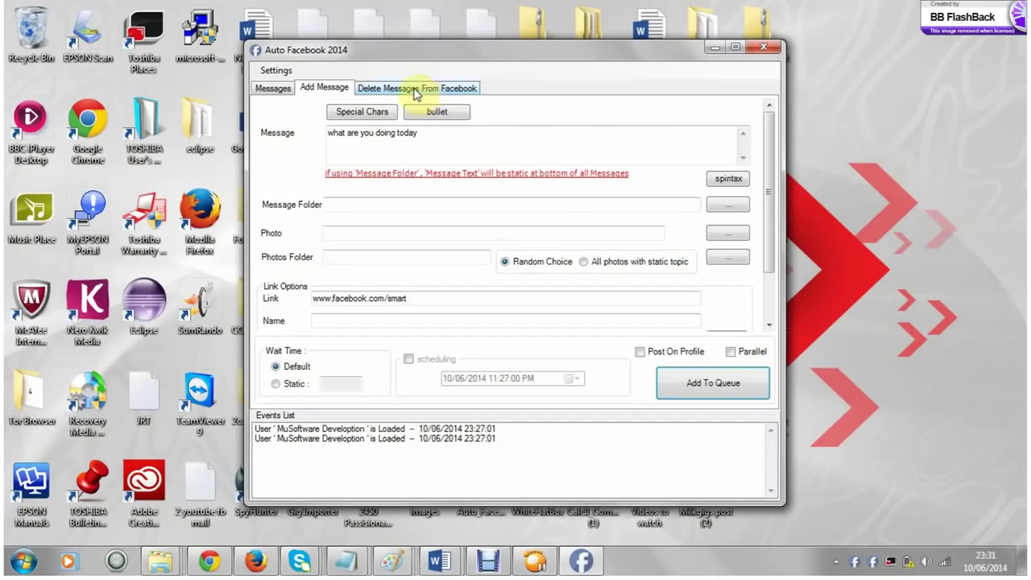
- Select the first Post ID under Delete Messages From Facebook, dismissing the battery warning
click(415, 91)
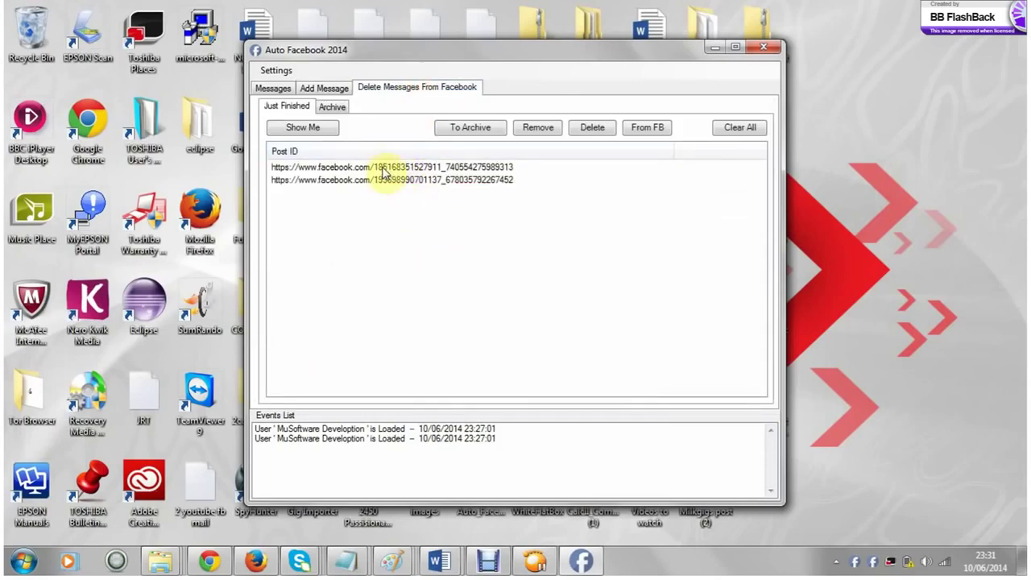
click(384, 169)
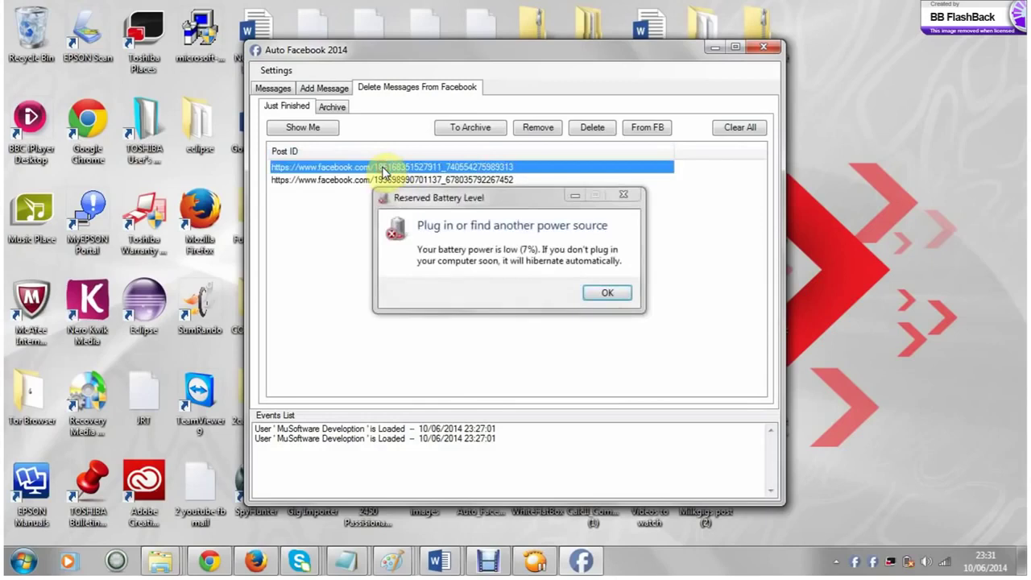
click(608, 294)
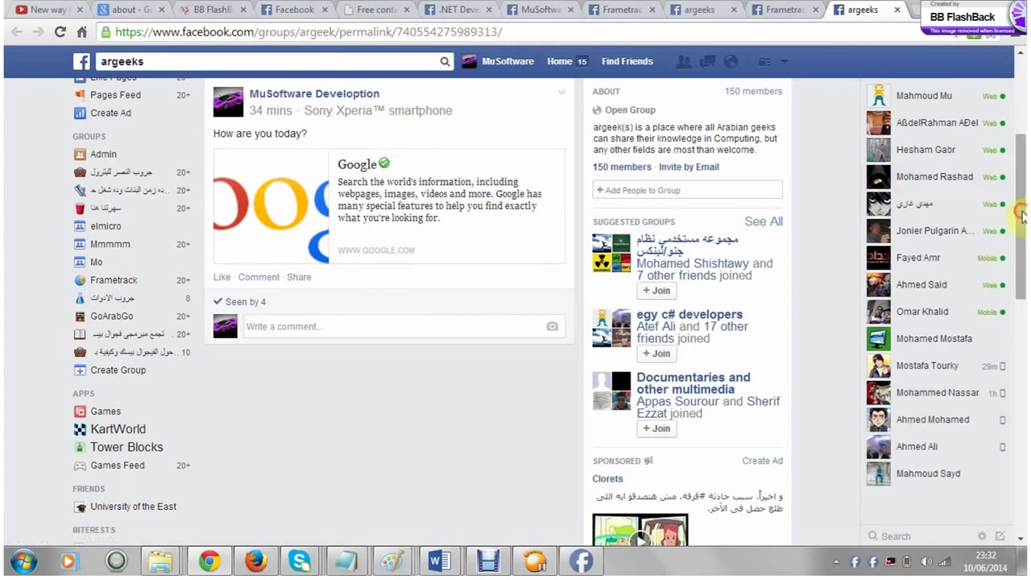
- View the new post in the argeeks group's Recent Posts, then minimize Auto Facebook 2014
drag(1022, 213, 1022, 137)
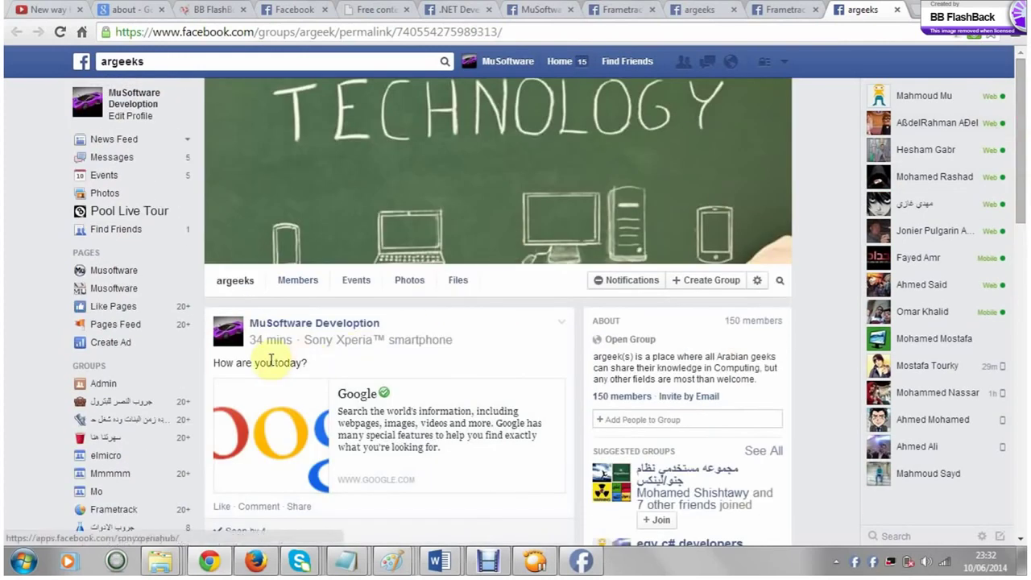
click(240, 293)
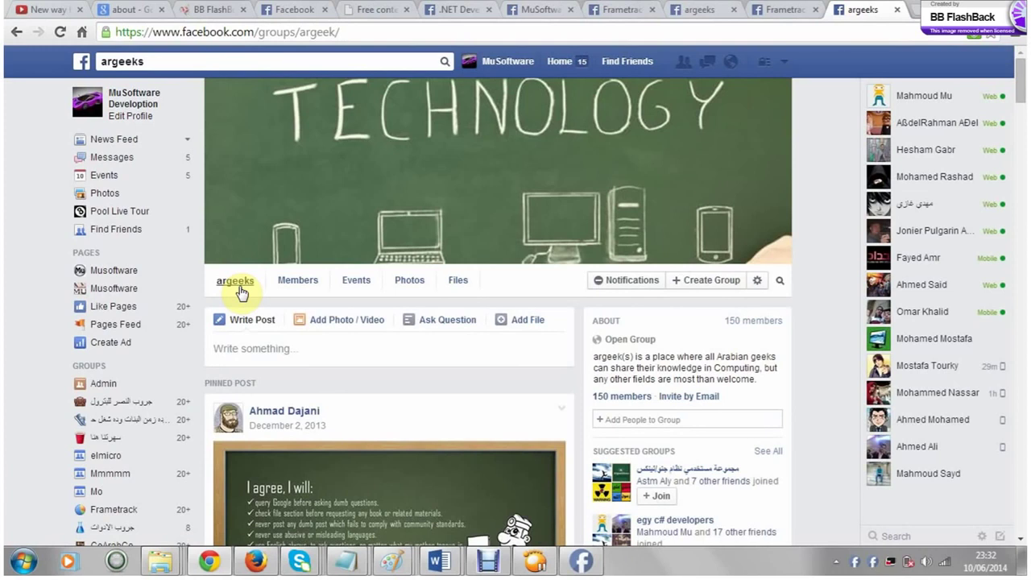
scroll(241, 293, down, 5)
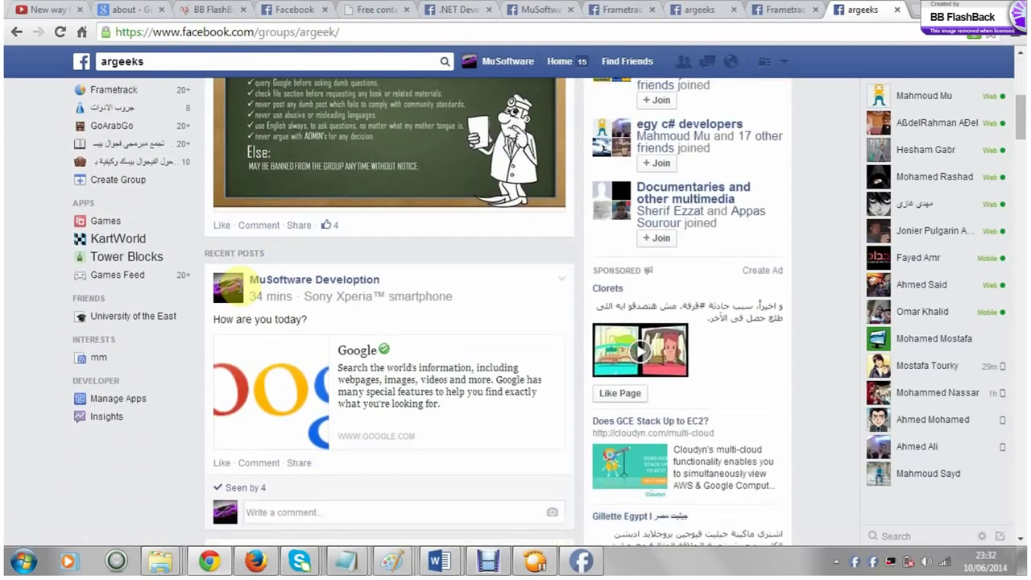
scroll(235, 290, down, 1)
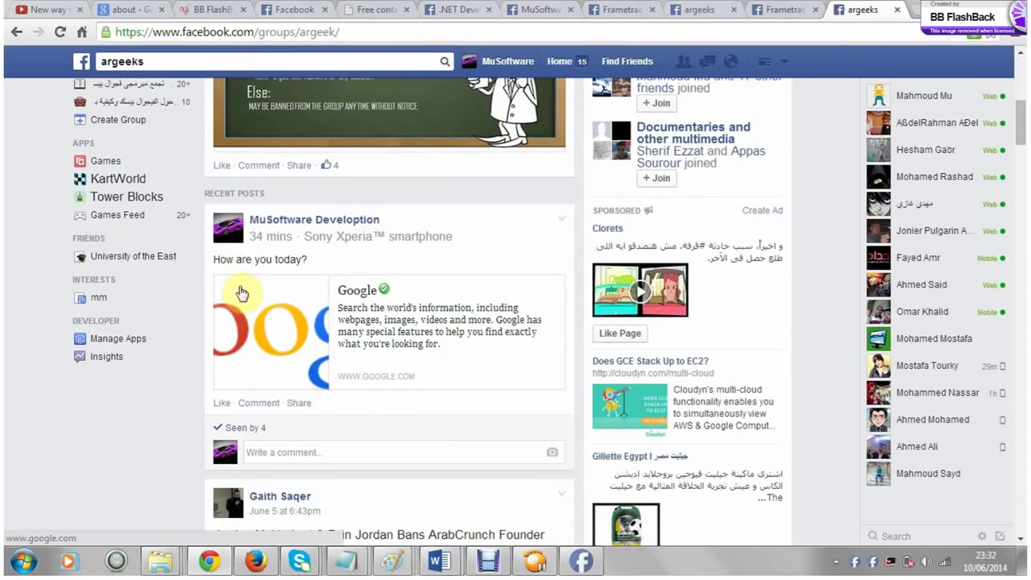
scroll(240, 294, down, 1)
scroll(240, 293, down, 1)
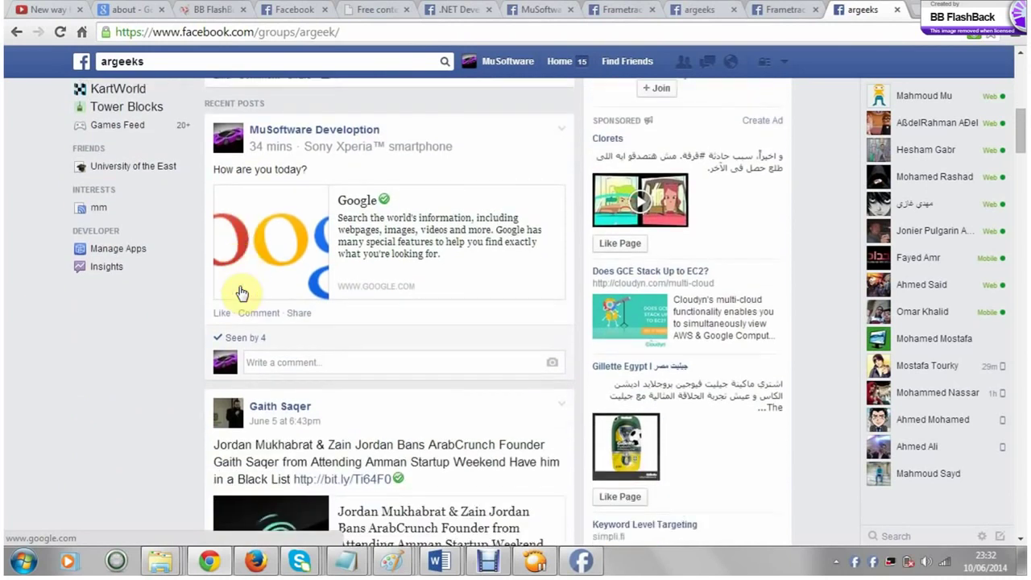
scroll(240, 293, down, 1)
click(240, 294)
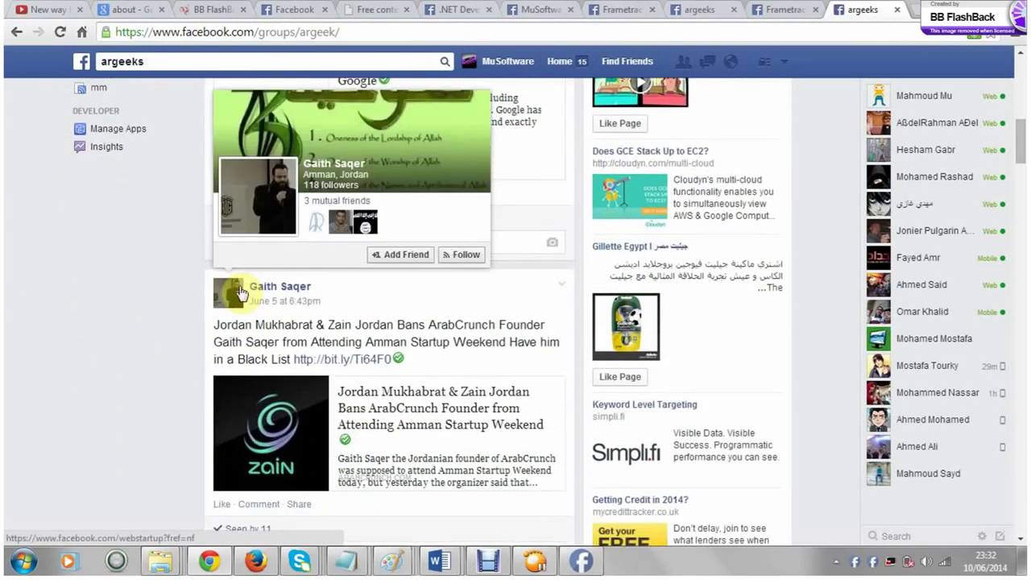
scroll(241, 293, down, 1)
scroll(241, 293, down, 2)
scroll(240, 294, down, 1)
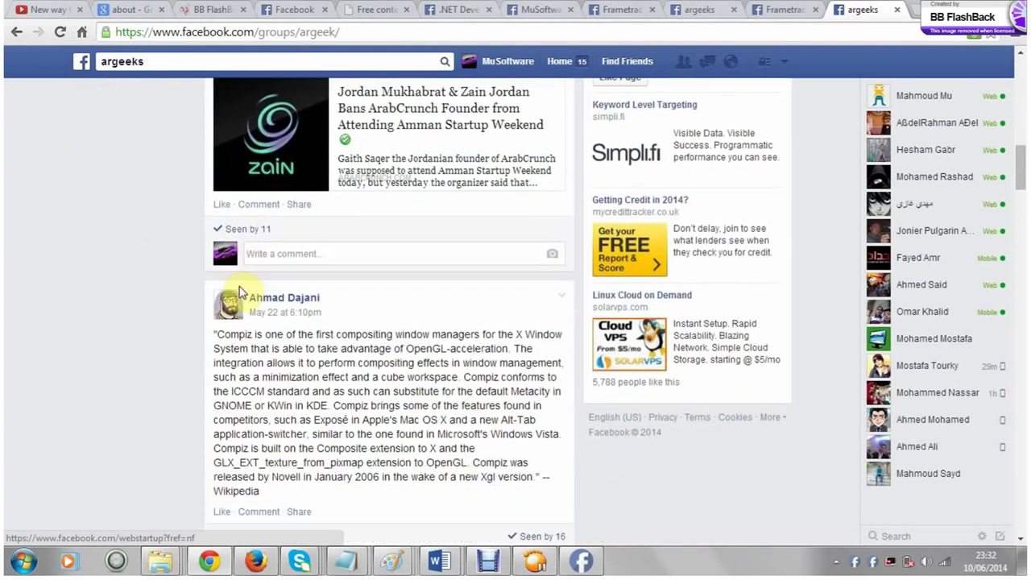
scroll(240, 293, down, 1)
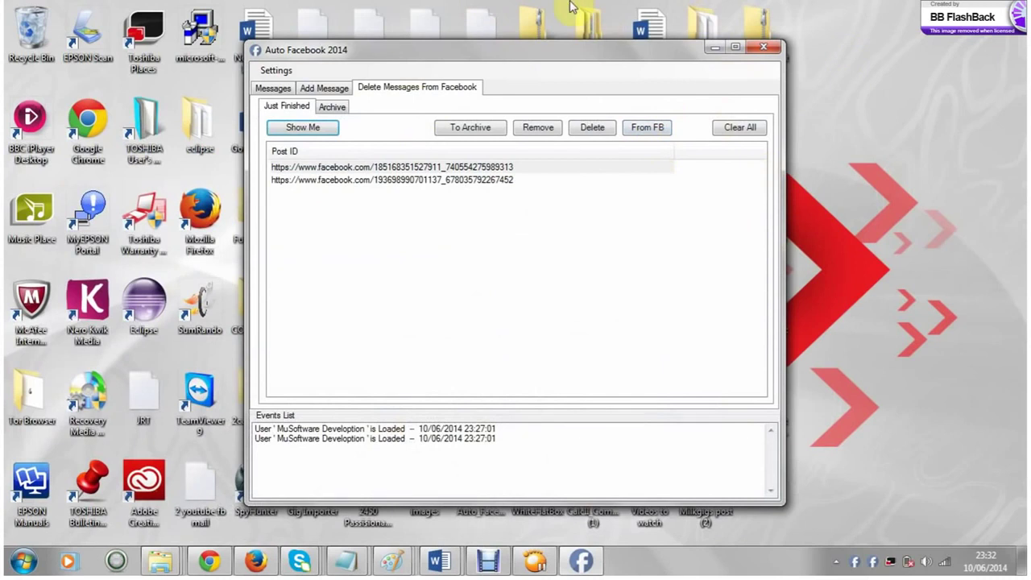
click(715, 47)
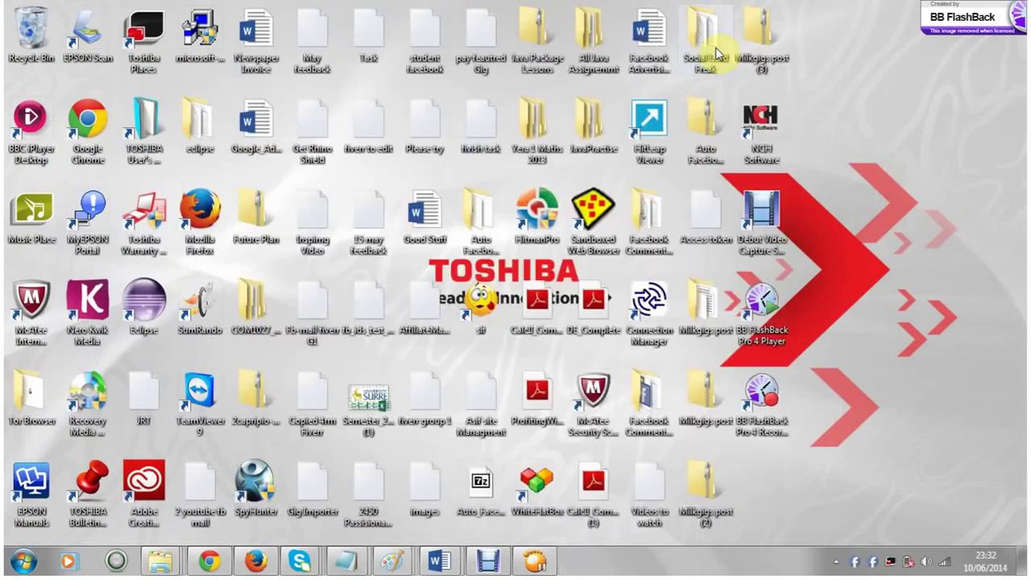